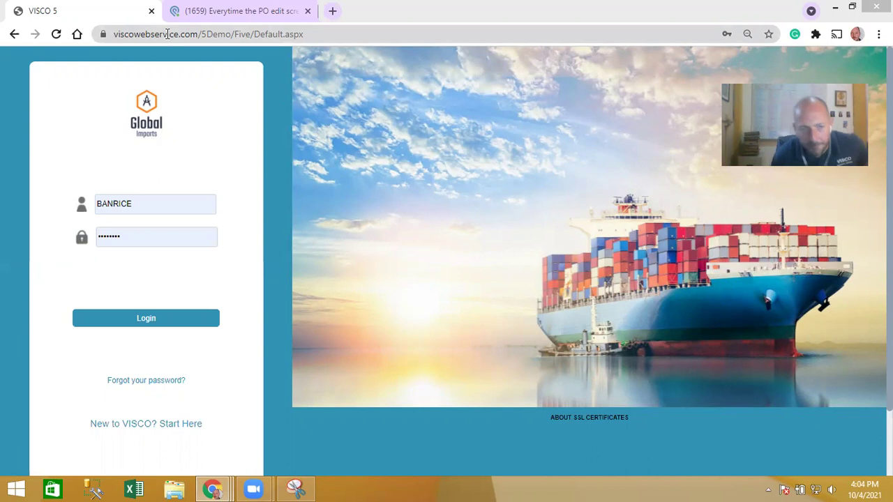
Log in to the Global Imports vendor portal with the prefilled credentials.
left_click(150, 208)
left_click(149, 200)
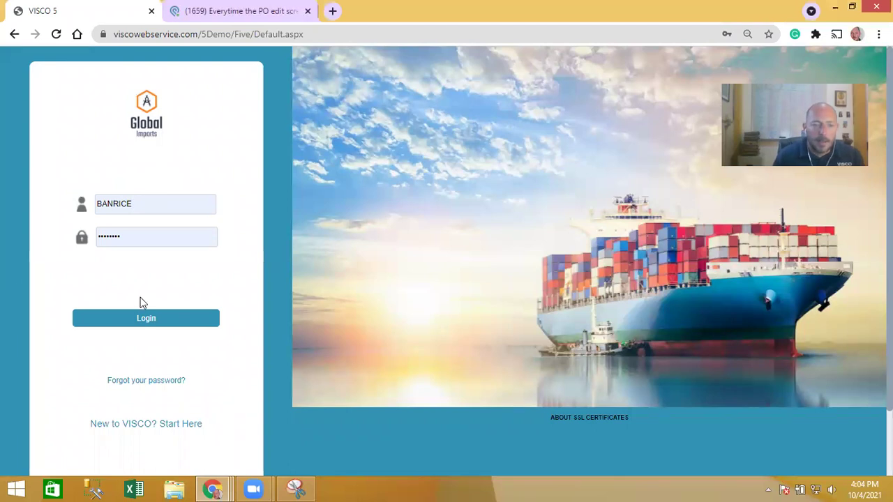
left_click(135, 319)
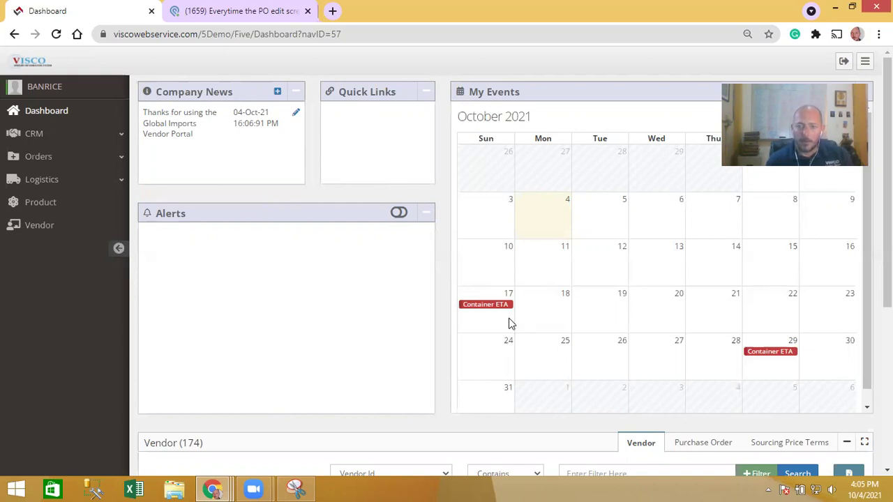
Create a new sourcing offer under CRM.
mouse_move(494, 314)
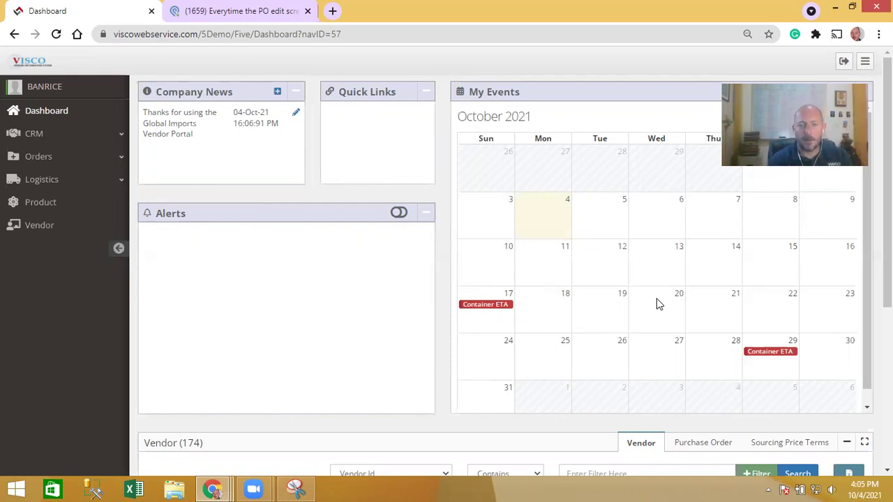
left_click(41, 135)
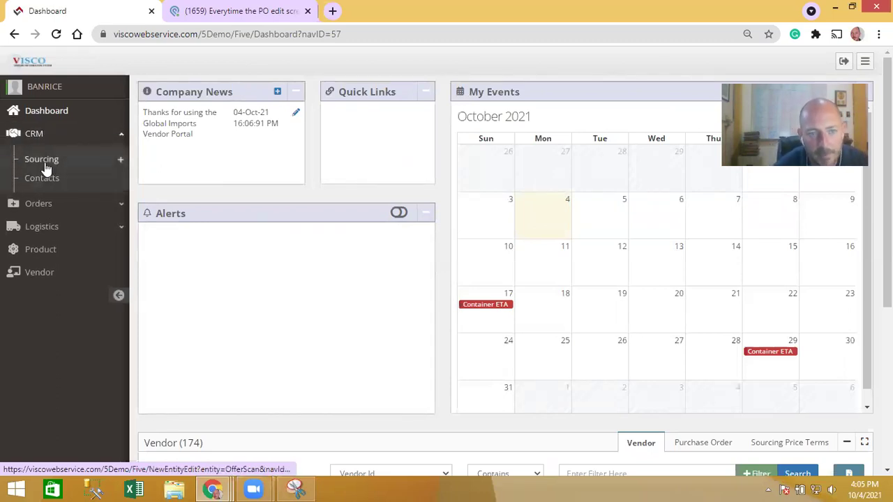
left_click(121, 162)
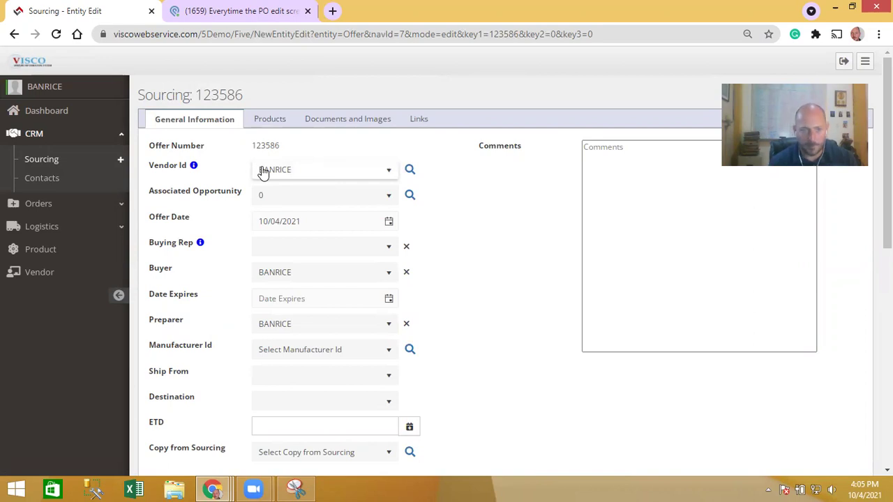
Sort the inquiries by requested date and associate the offer with opportunity 161, the RFQ Entry dated 10/01/2021.
scroll(412, 196, "down", 3)
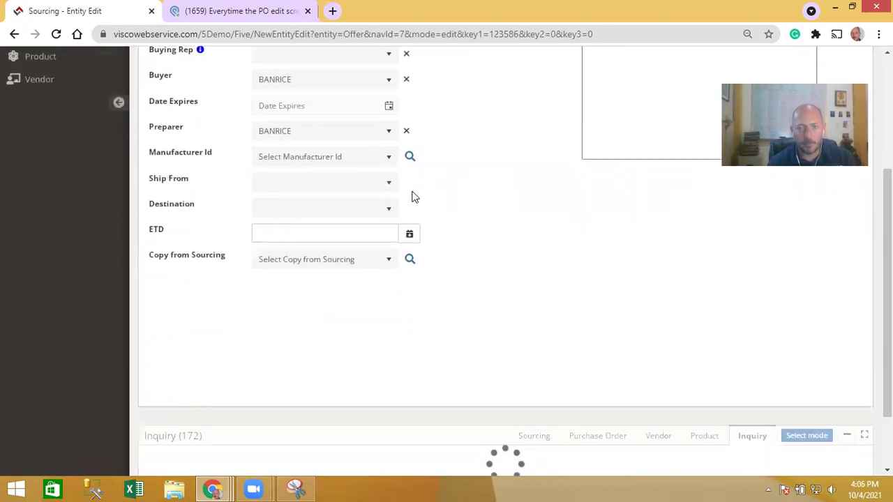
scroll(304, 356, "down", 5)
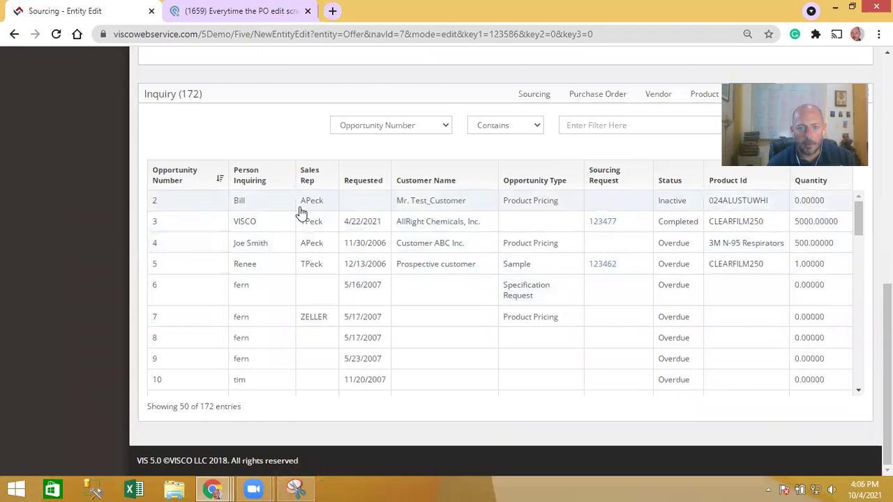
left_click(363, 180)
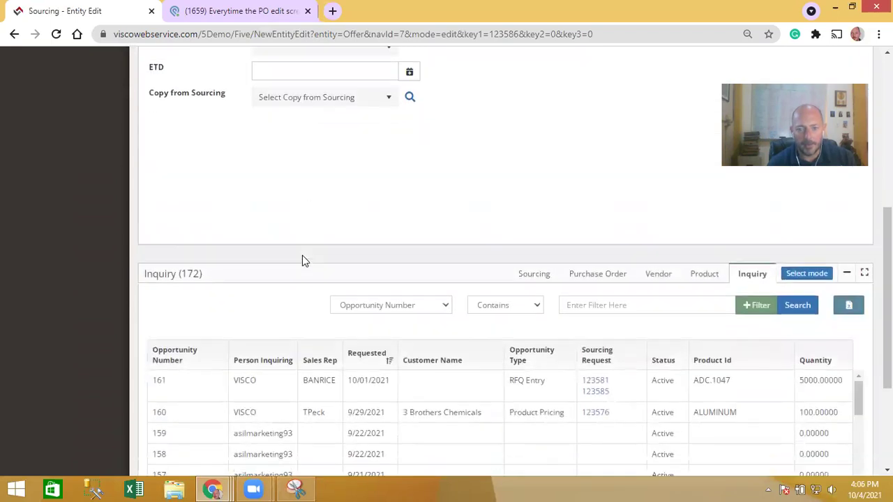
scroll(302, 260, "down", 2)
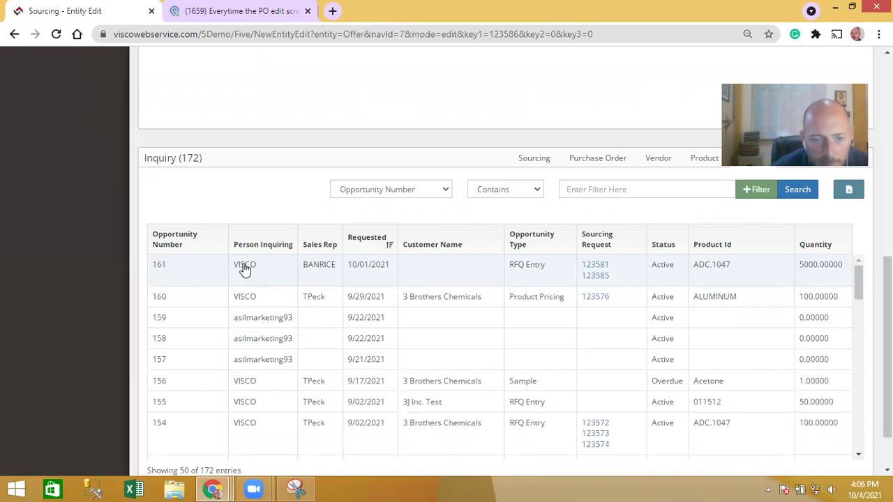
left_click(169, 264)
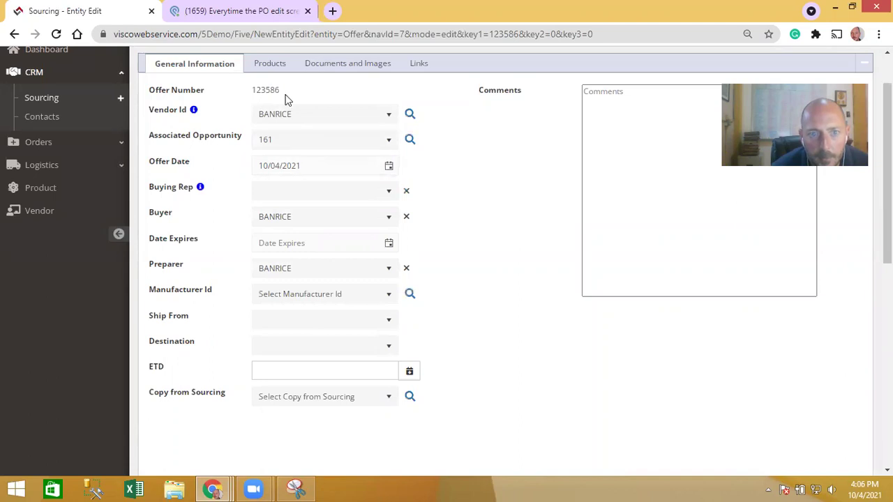
Set the cost of the offer's ADC.1047 product line to 5.00 USD.
left_click(269, 64)
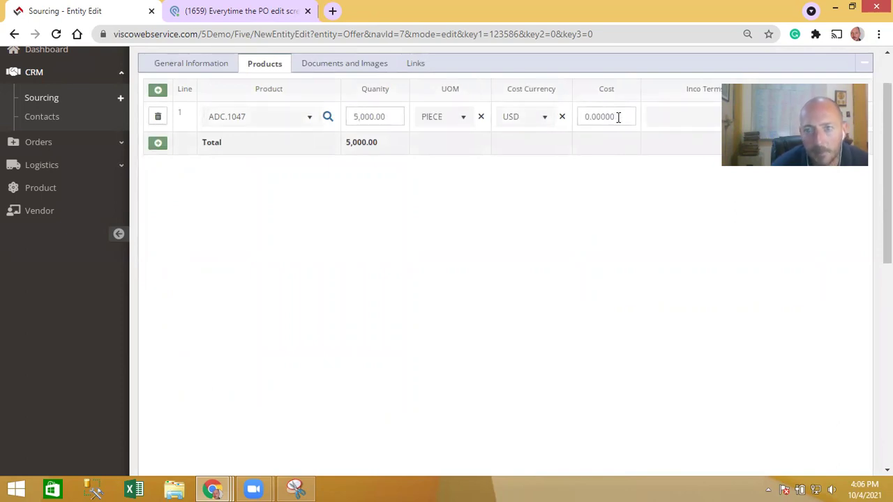
left_click_drag(618, 117, 580, 124)
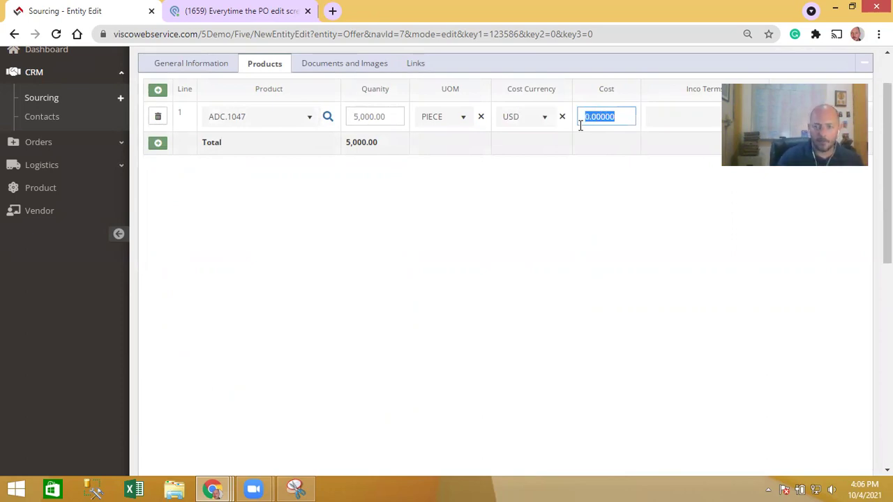
type("5.00")
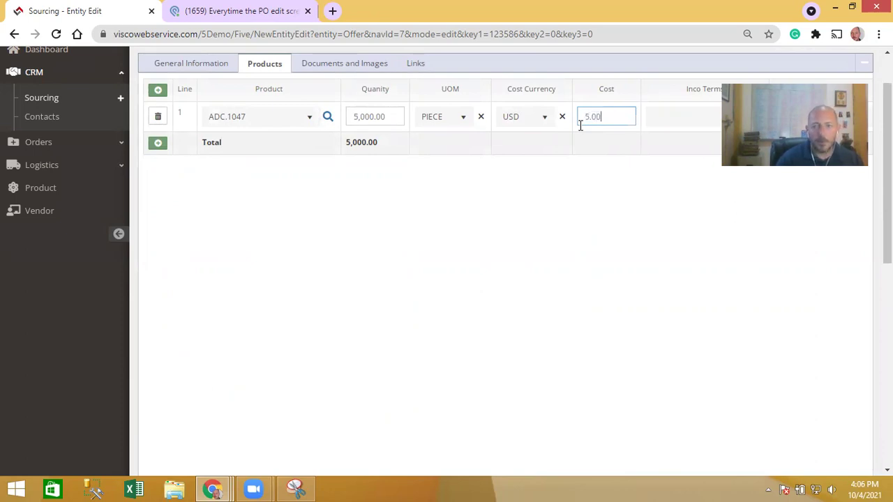
Set the ADC.1047 product line's Inco Terms to FOB and its destination to MALAYSIA.
left_click(668, 125)
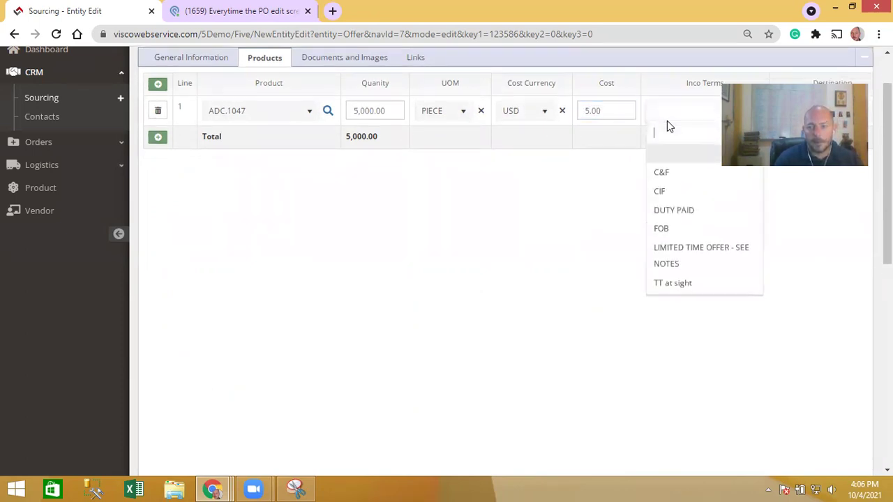
left_click(660, 119)
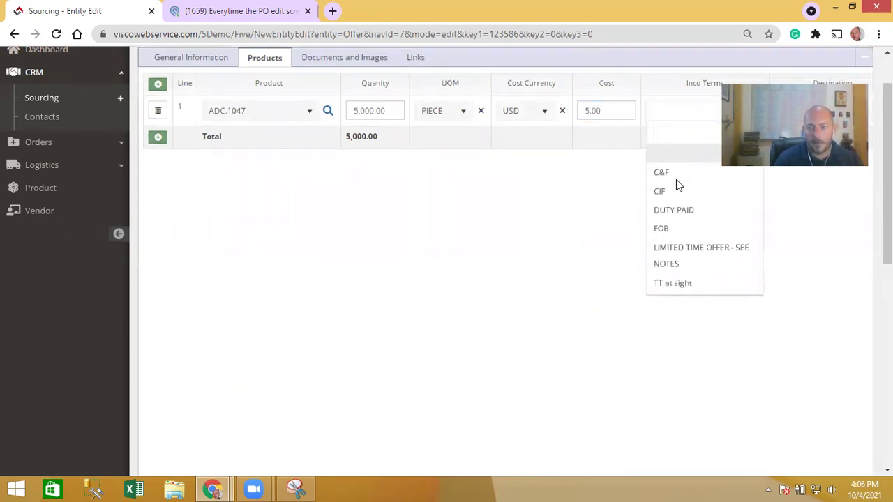
left_click(675, 230)
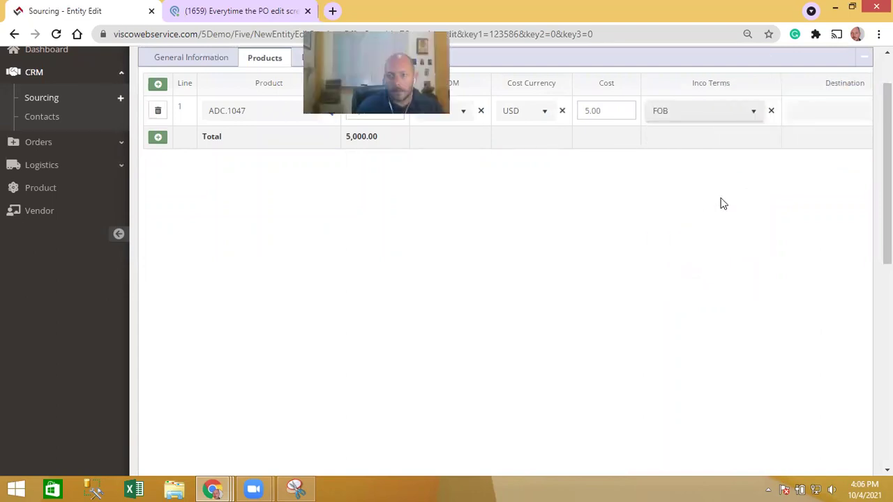
left_click(826, 110)
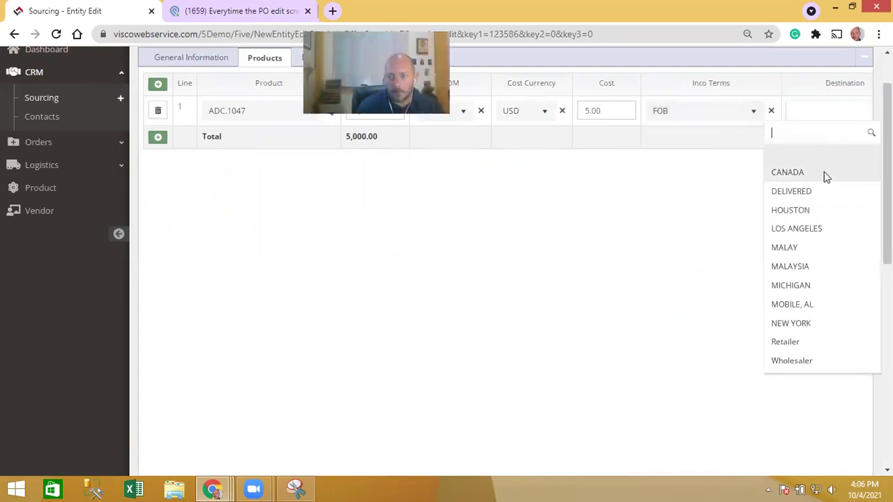
left_click(795, 267)
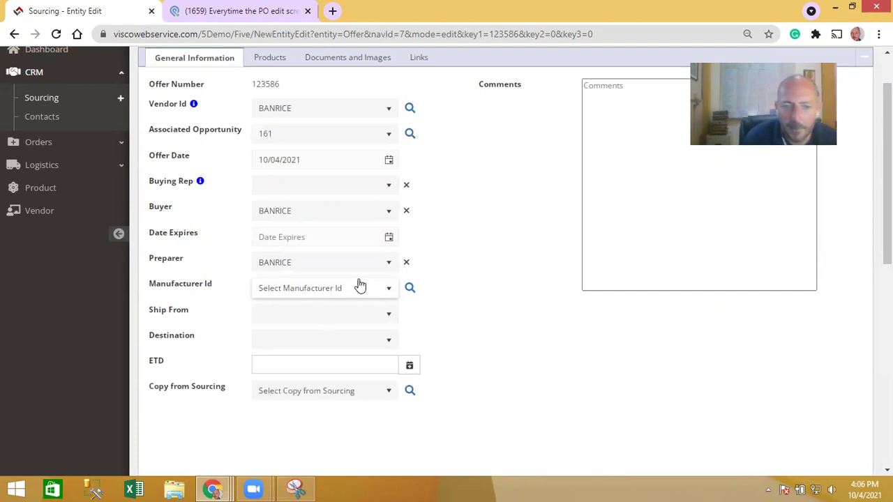
Set the offer's Ship From to CHINA and update its ETD to the date 11/04/2021 in the general information.
left_click(343, 319)
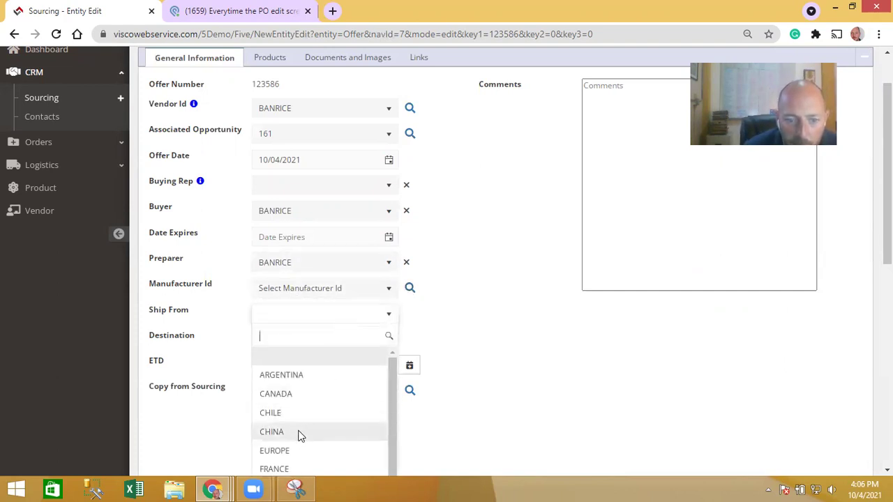
left_click(300, 433)
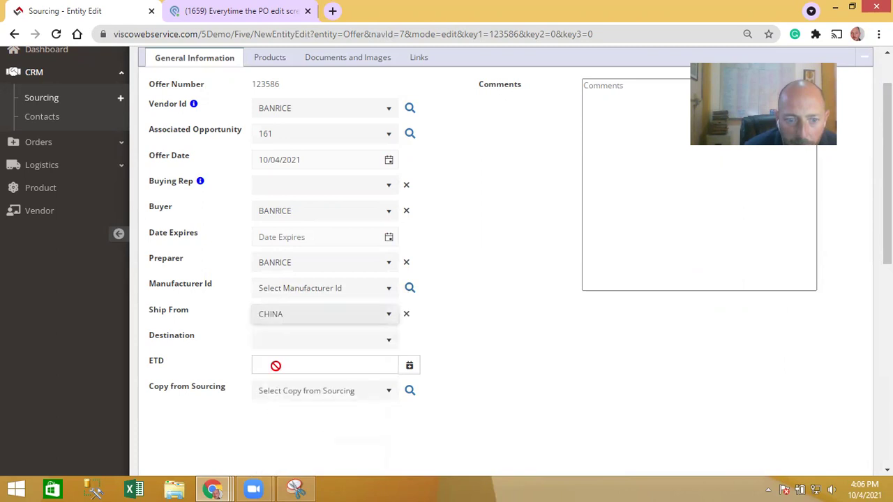
left_click(409, 368)
left_click(422, 392)
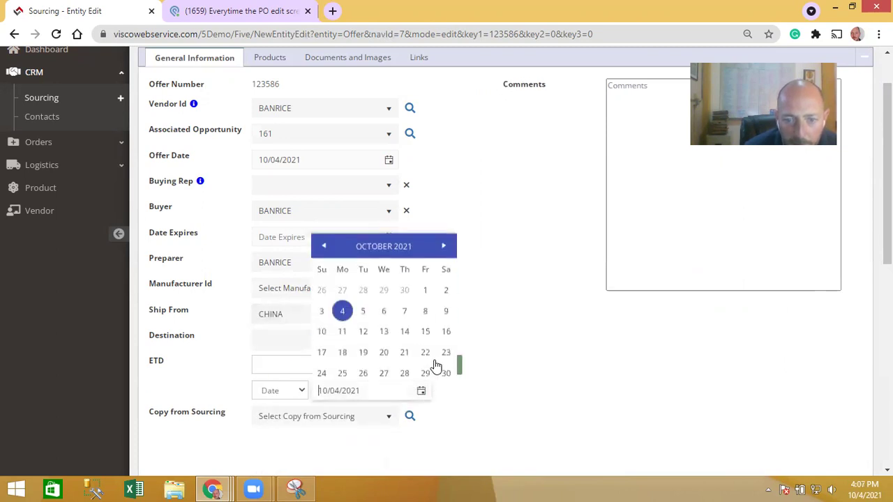
left_click(443, 202)
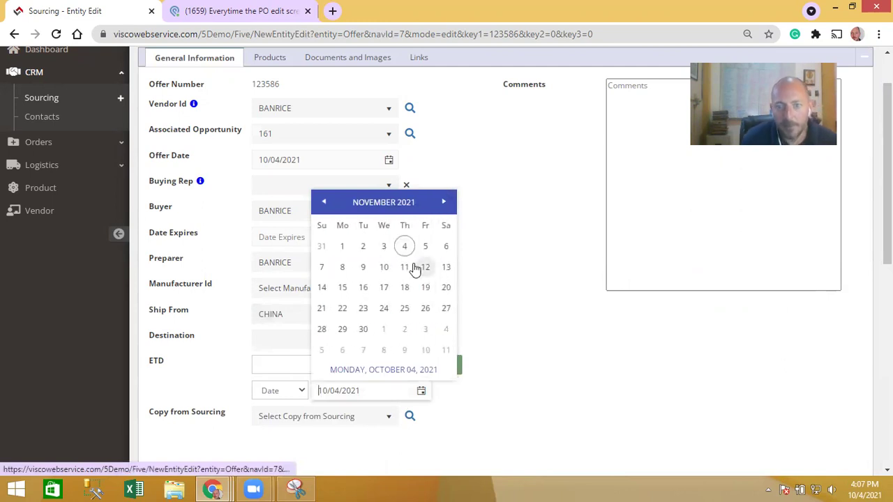
left_click(411, 252)
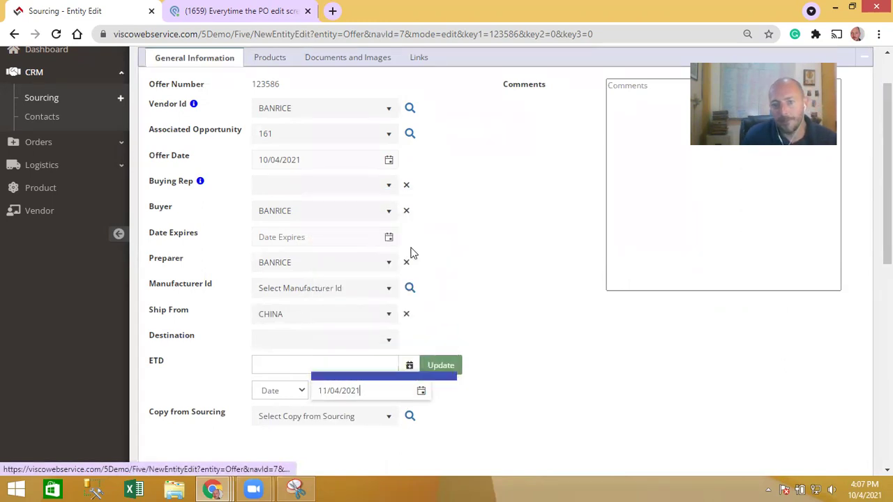
left_click(429, 366)
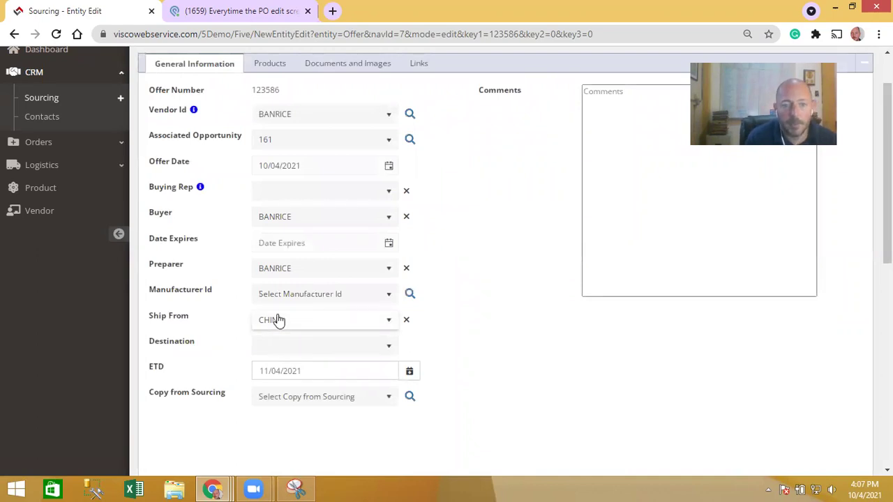
Review the offer's product line, general information, and associated documents and images.
scroll(299, 293, "up", 1)
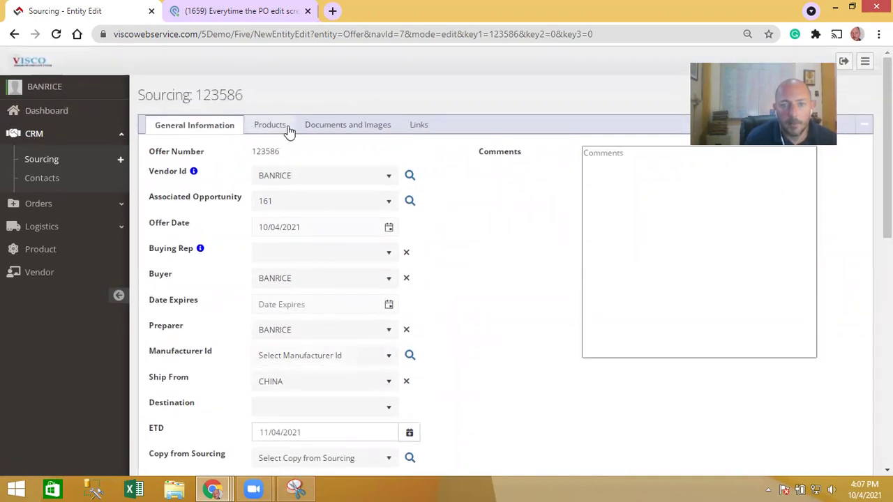
left_click(270, 125)
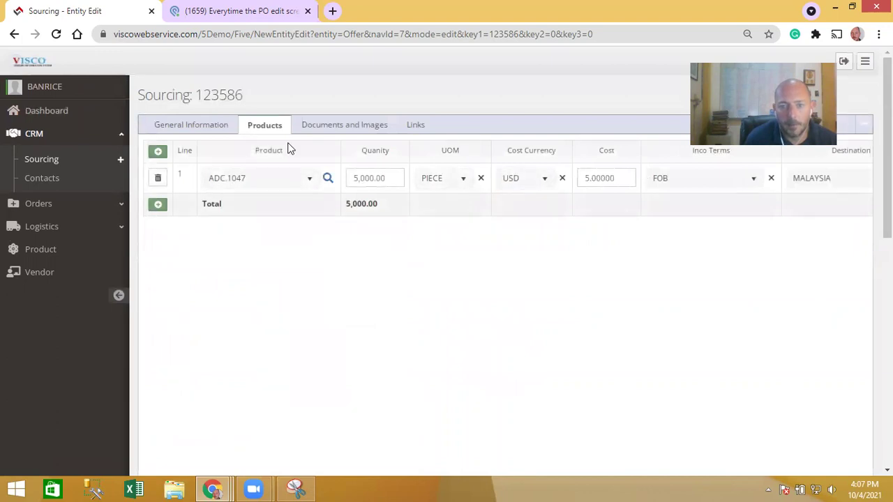
left_click(224, 128)
left_click(648, 209)
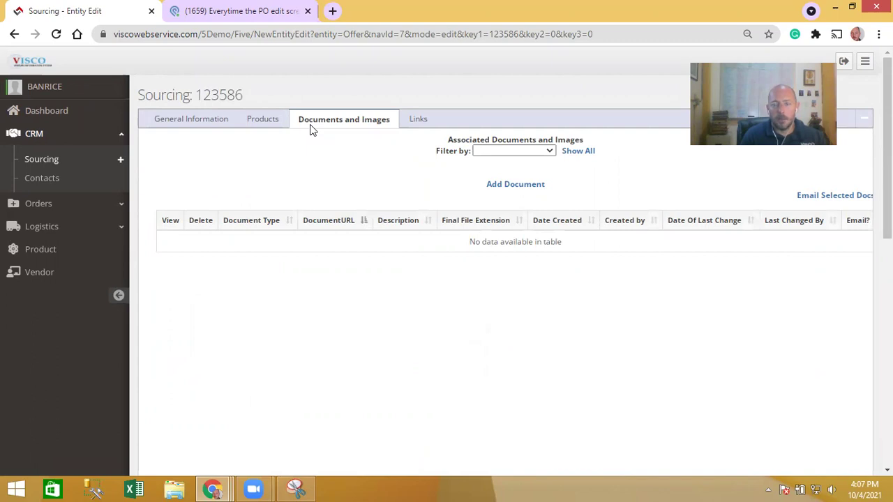
left_click(203, 120)
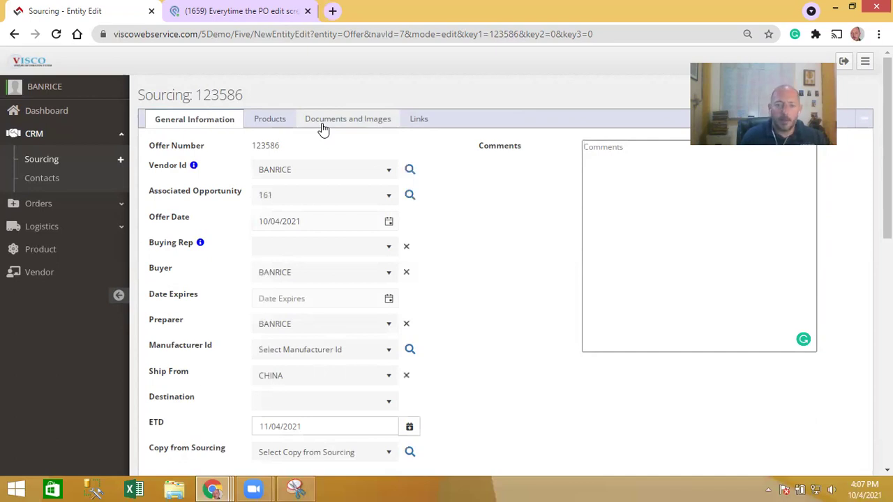
left_click(323, 127)
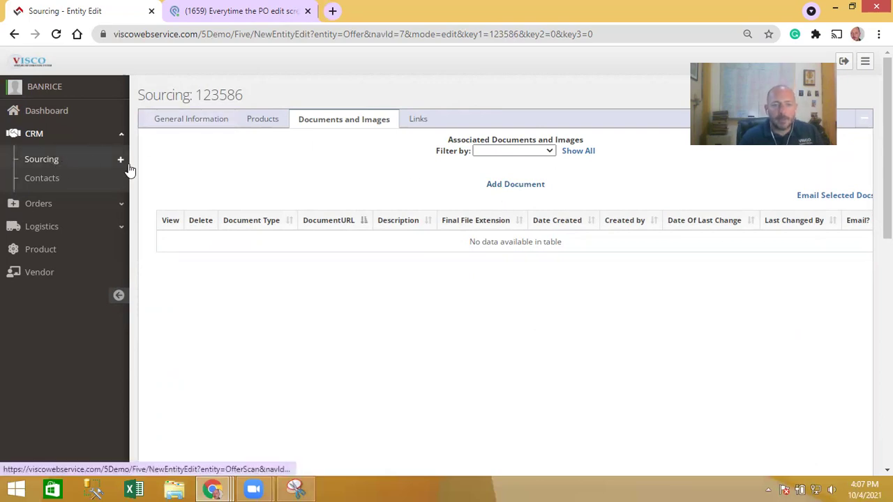
left_click(192, 120)
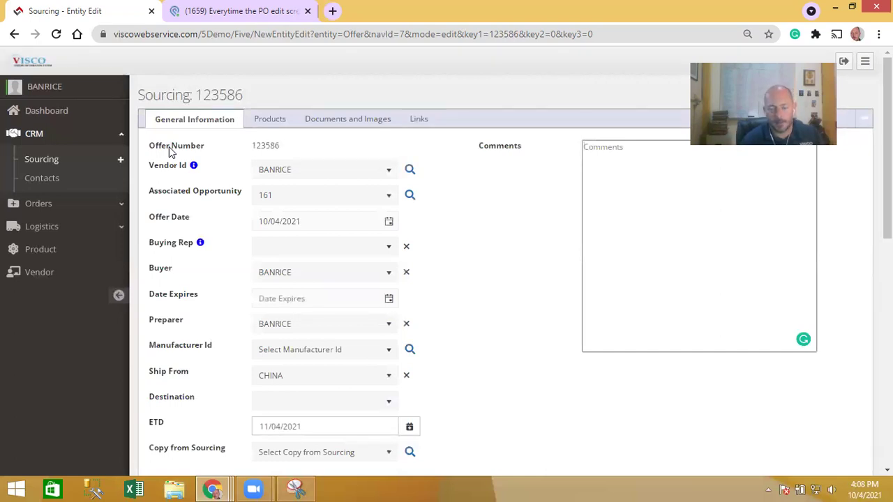
Open the purchase order list under Orders to review the vendor's purchase orders.
left_click(61, 204)
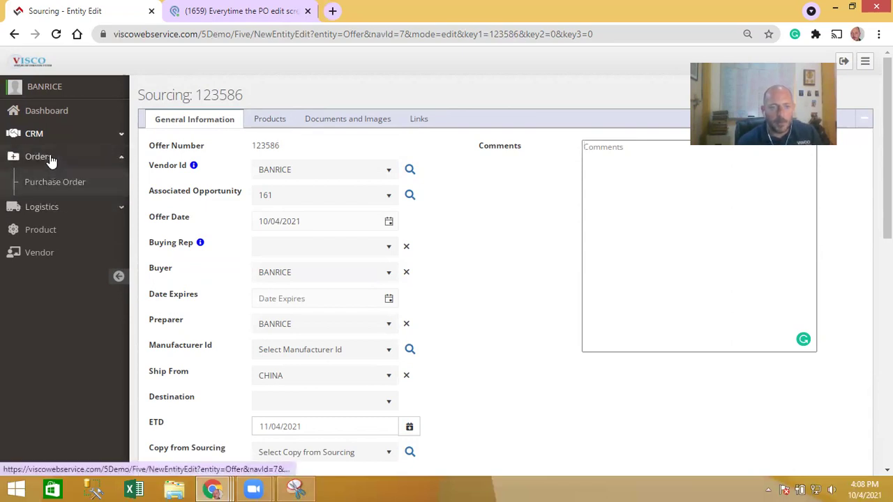
left_click(55, 184)
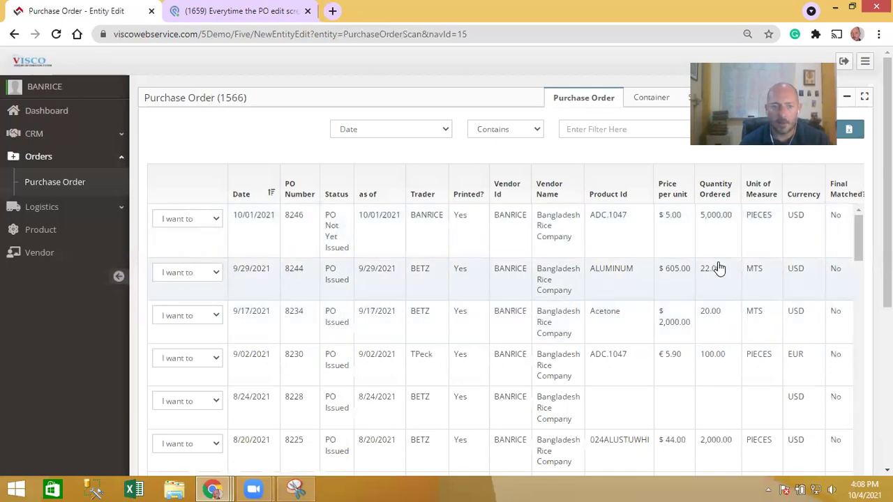
left_click(79, 215)
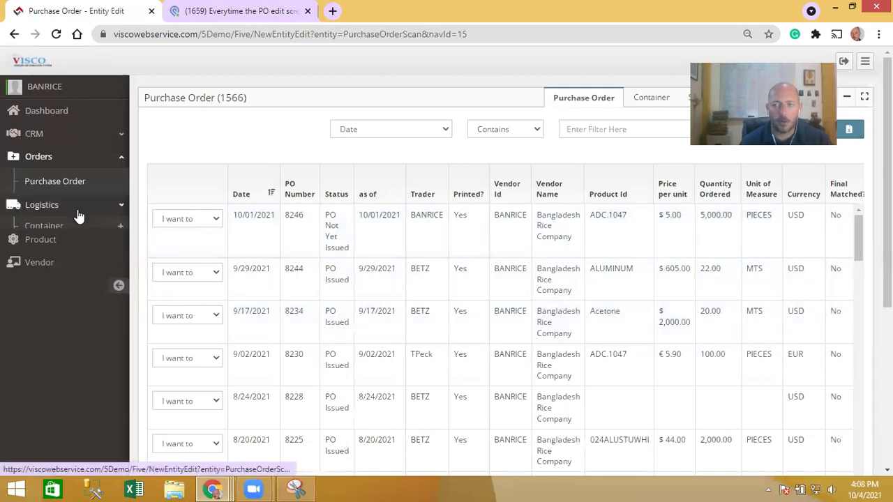
left_click(60, 162)
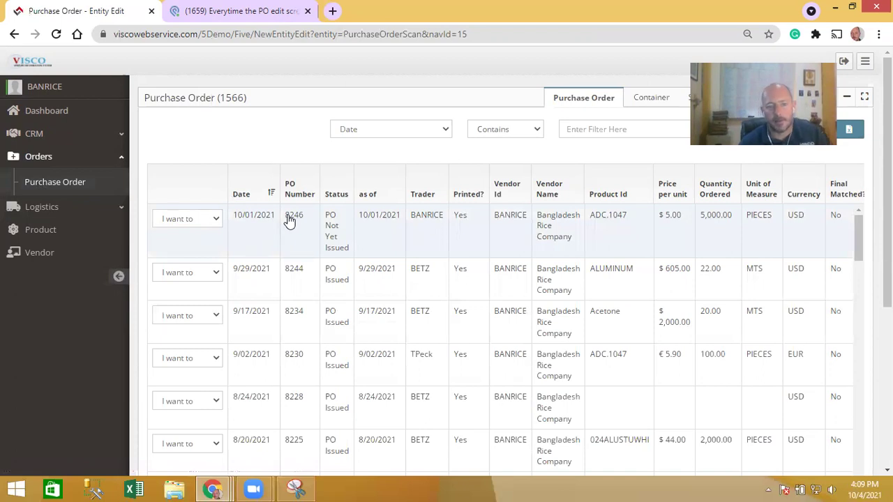
Create a new logistics container and add the 8015*1*3 Apple Juice Concentrate venture to it.
left_click(43, 209)
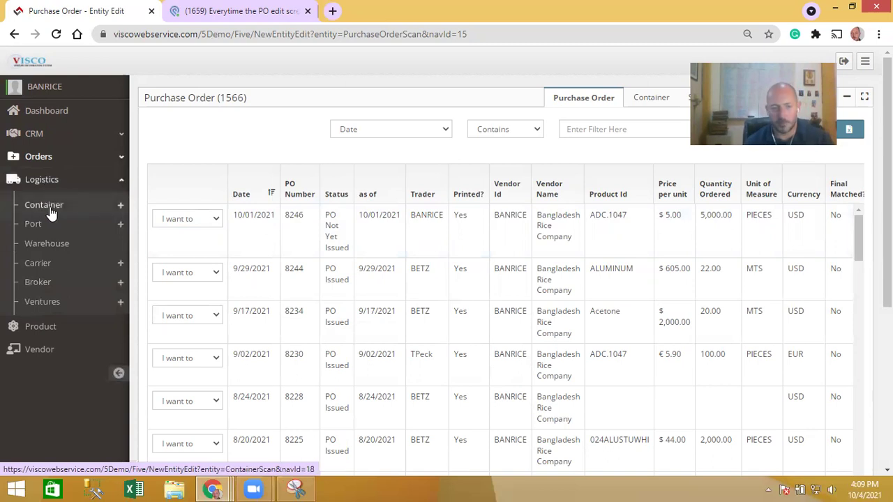
left_click(121, 211)
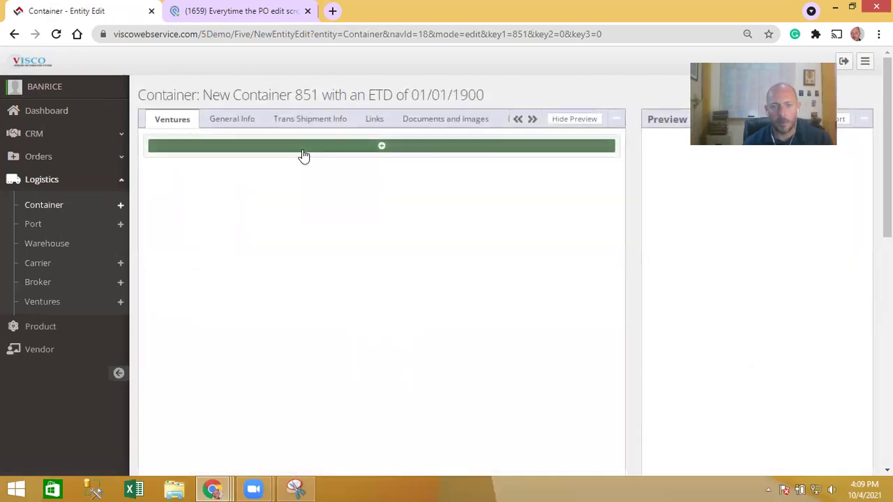
left_click(575, 120)
left_click(456, 147)
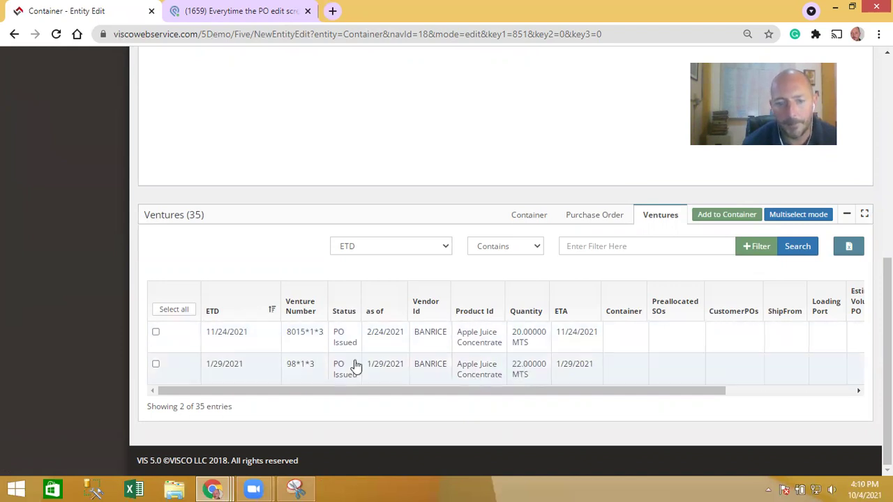
left_click(156, 332)
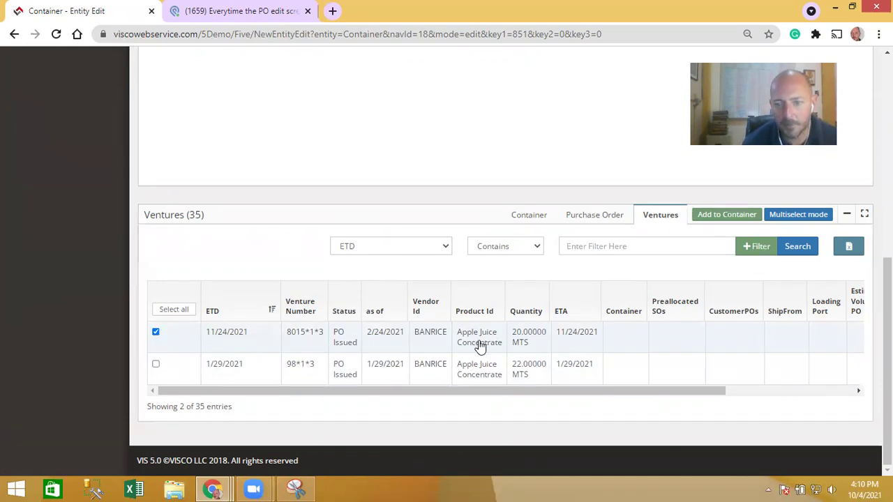
left_click(724, 217)
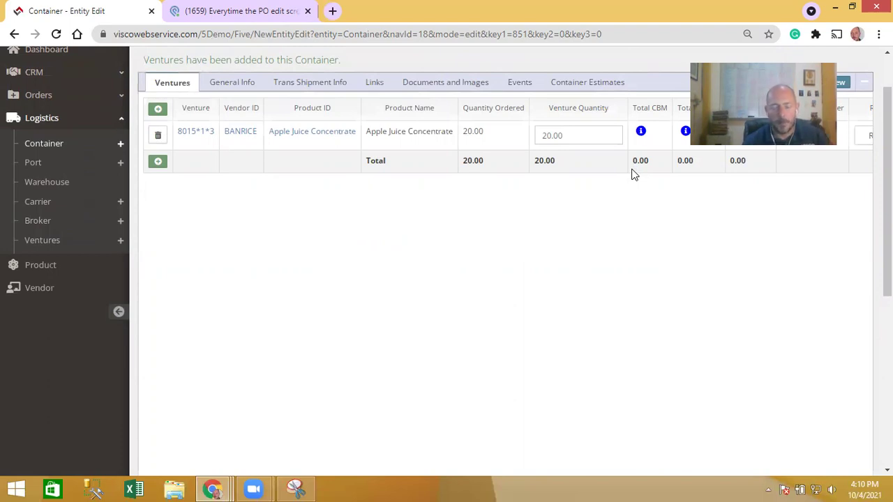
Rename the container as TTNU5676775 in its general information.
left_click(344, 96)
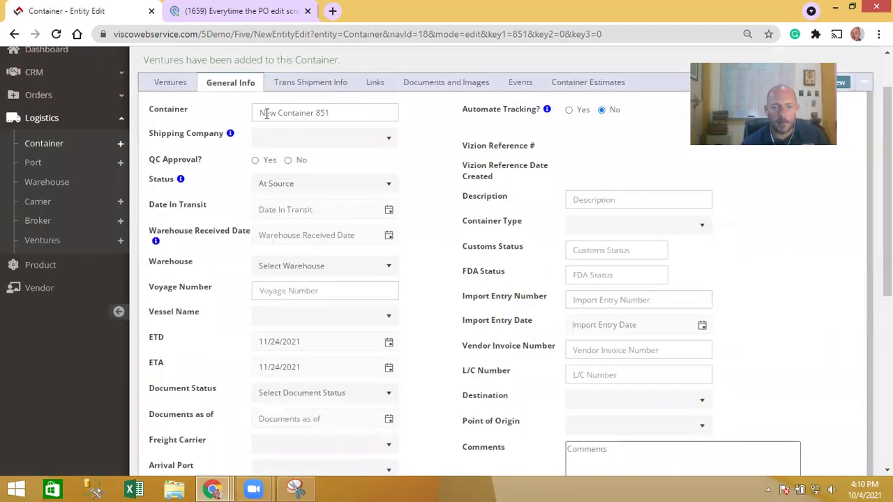
left_click_drag(339, 116, 117, 73)
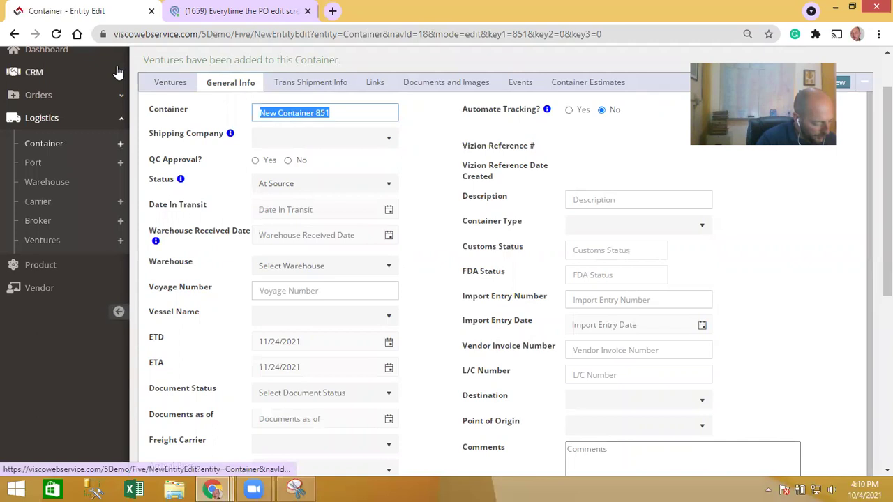
type("TTU")
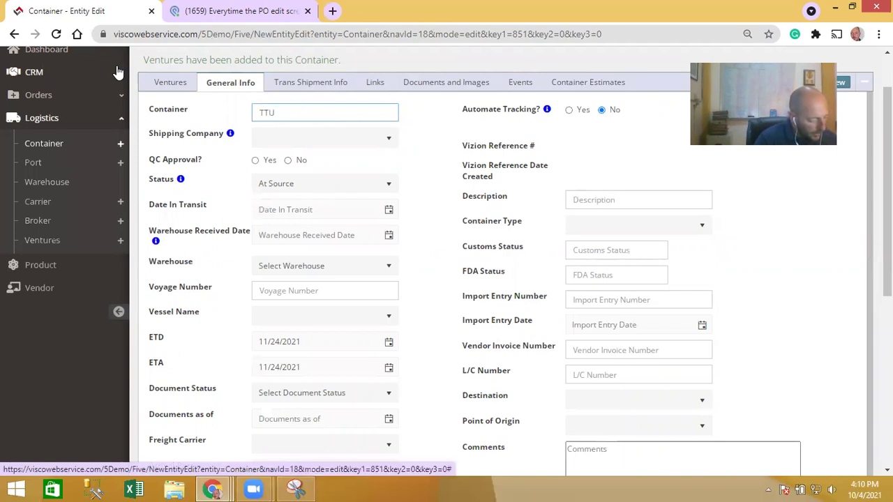
key("BackSpace")
type("NU56")
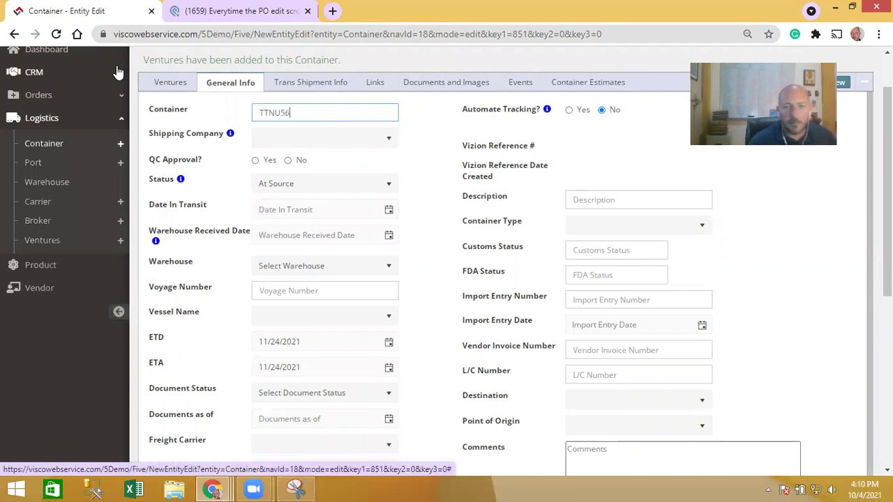
type("76775")
Set the container's shipping company to MSC.
scroll(275, 133, "down", 1)
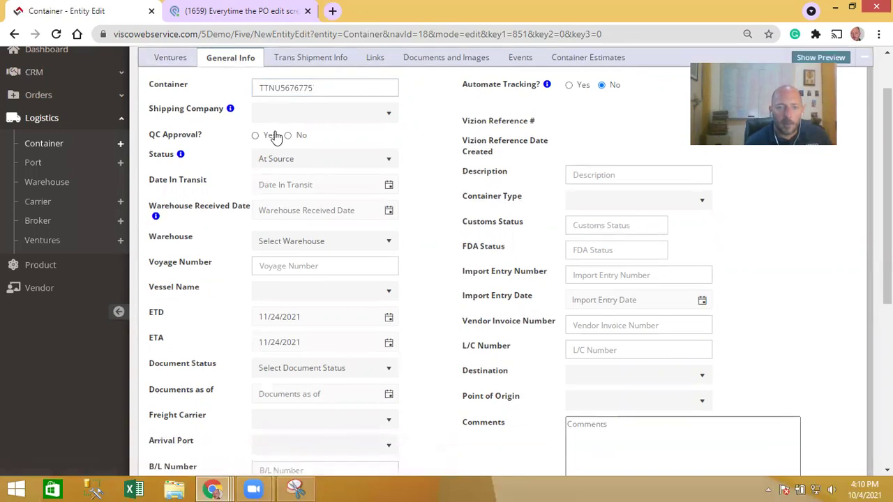
left_click(290, 117)
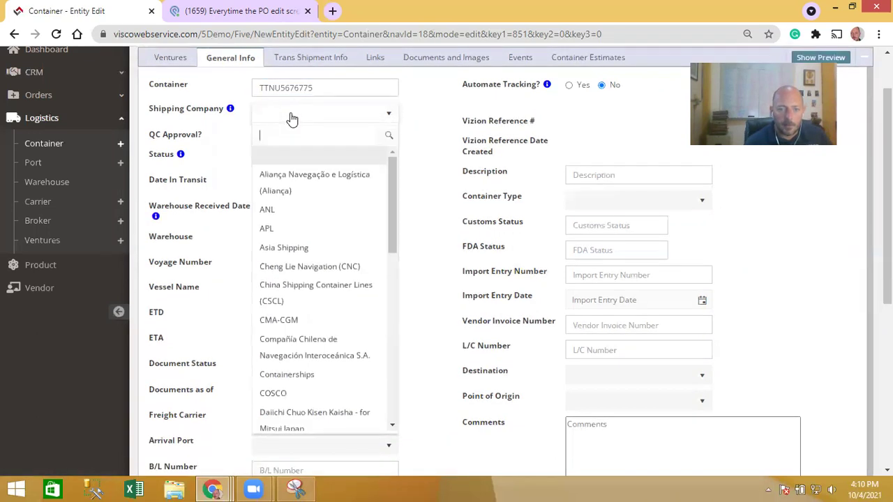
type("msc")
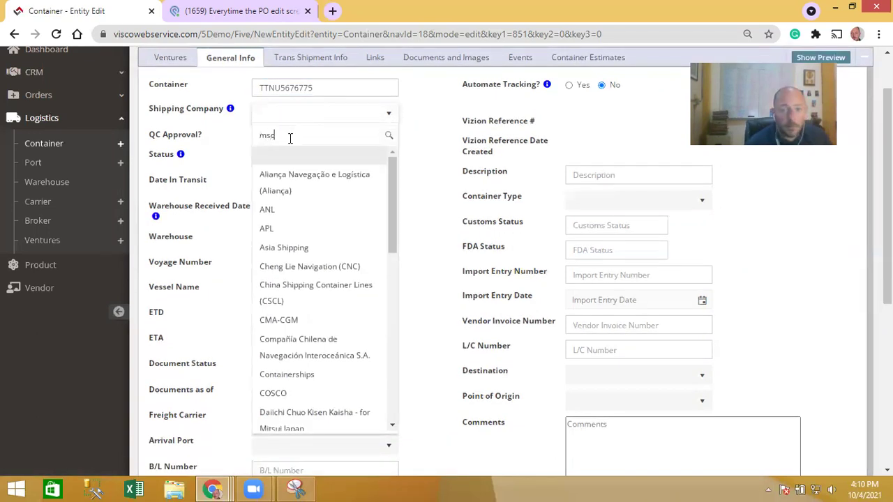
left_click(291, 160)
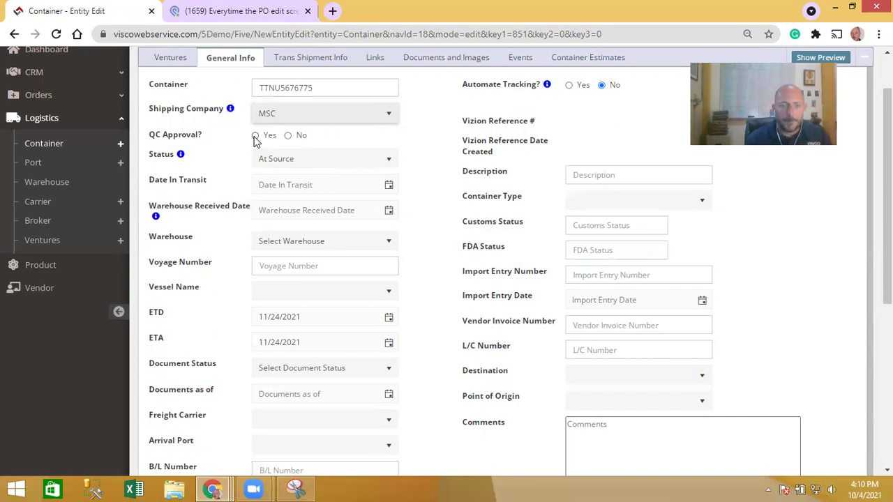
Mark the container as In Transit with 10/04/2021 as its Date In Transit.
scroll(303, 303, "down", 2)
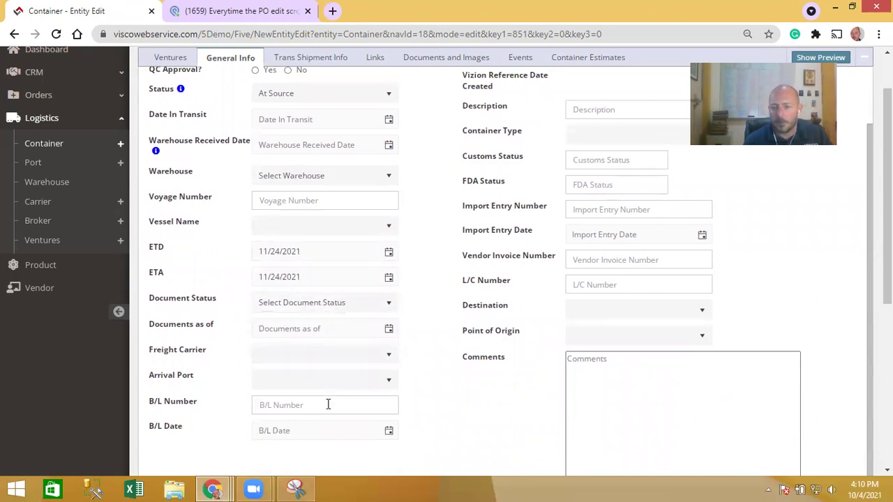
scroll(458, 391, "up", 2)
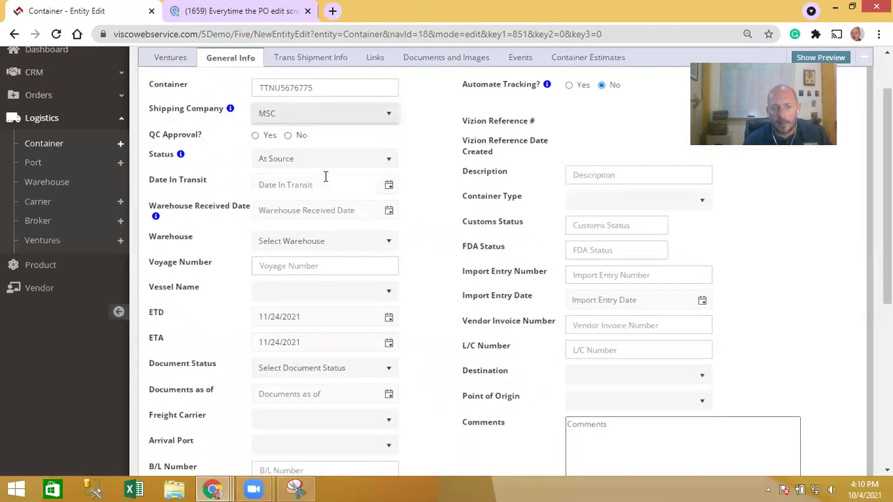
scroll(325, 177, "up", 2)
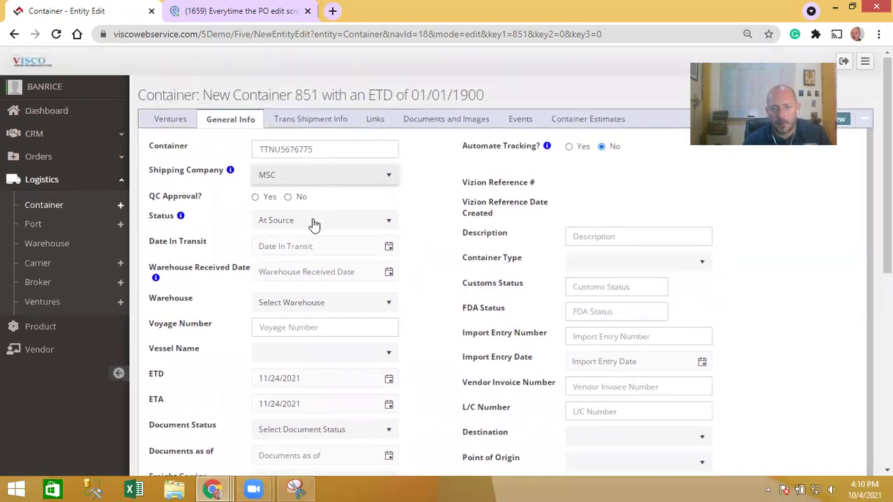
left_click(388, 250)
left_click(284, 333)
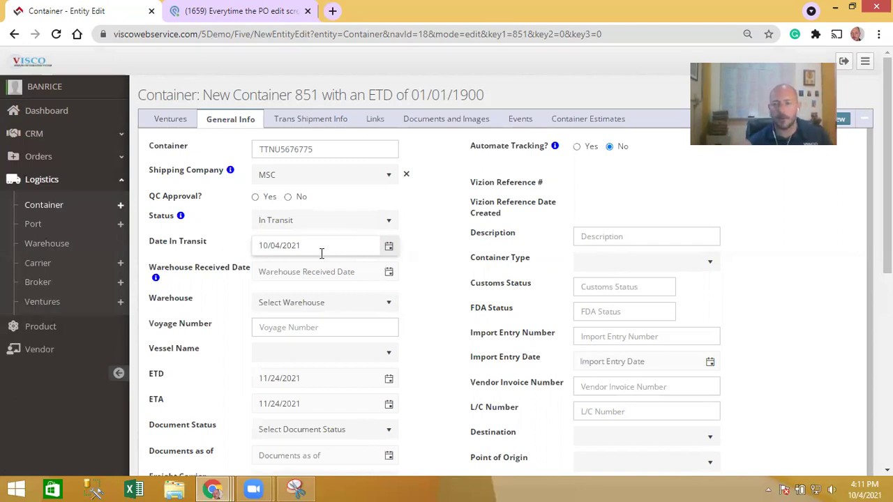
Attach the files 008015purchaseorder (2) and 000098purchaseorder (2) from Downloads as new documents for the container.
left_click(290, 120)
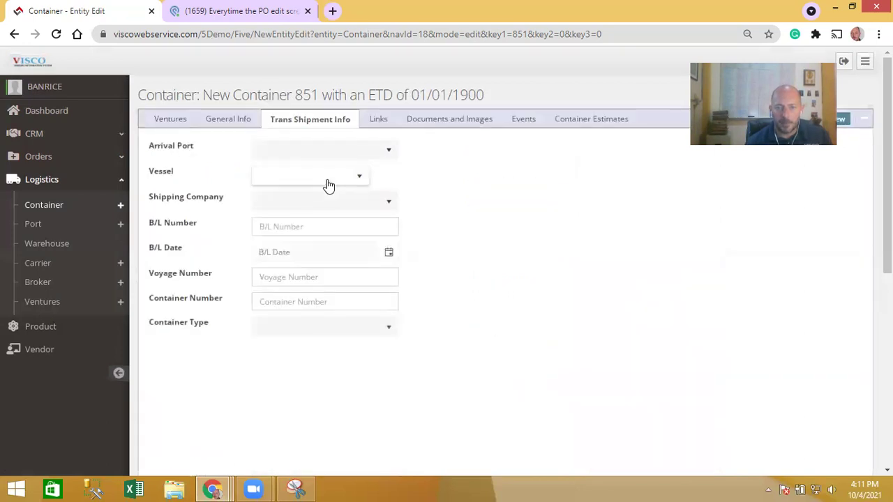
left_click(407, 123)
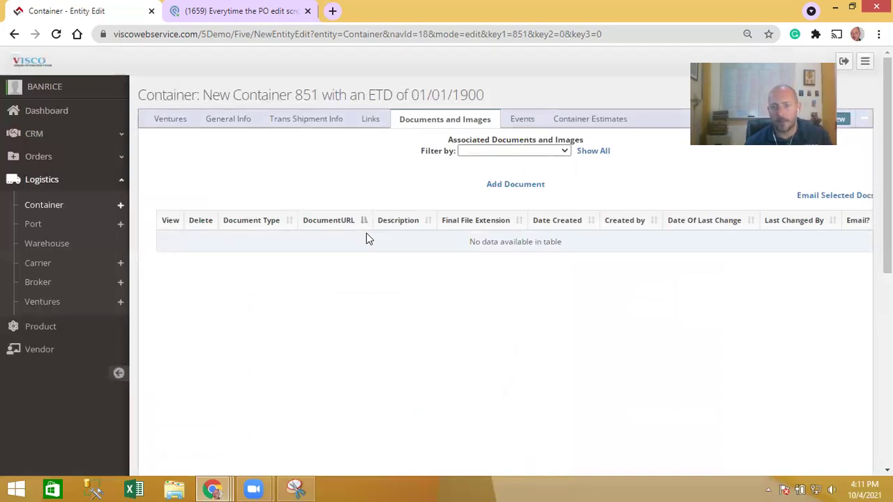
left_click(509, 186)
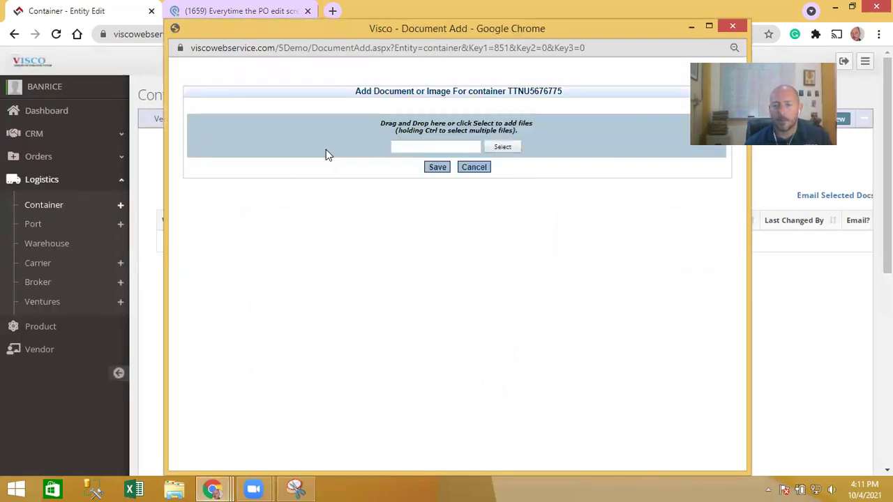
left_click(507, 147)
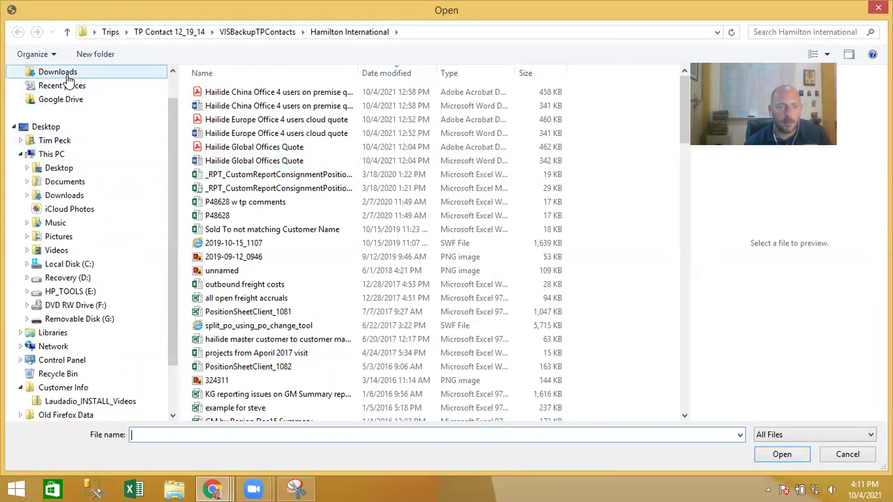
scroll(174, 125, "up", 2)
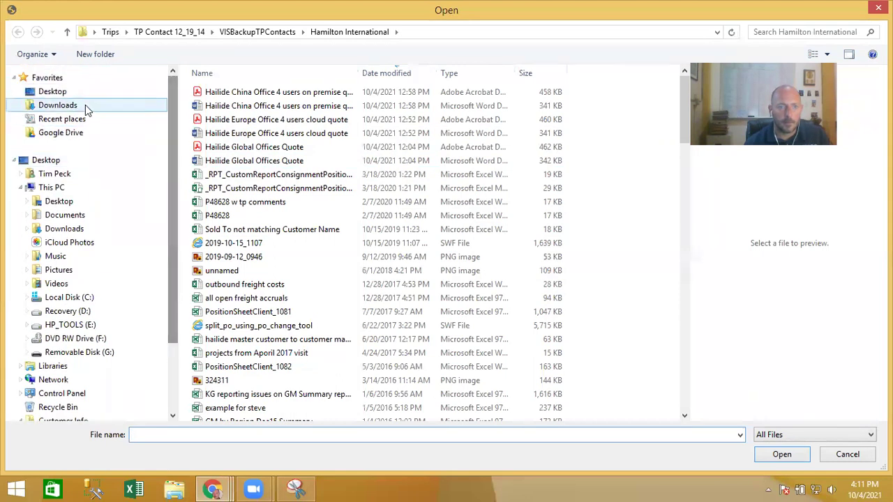
left_click(84, 106)
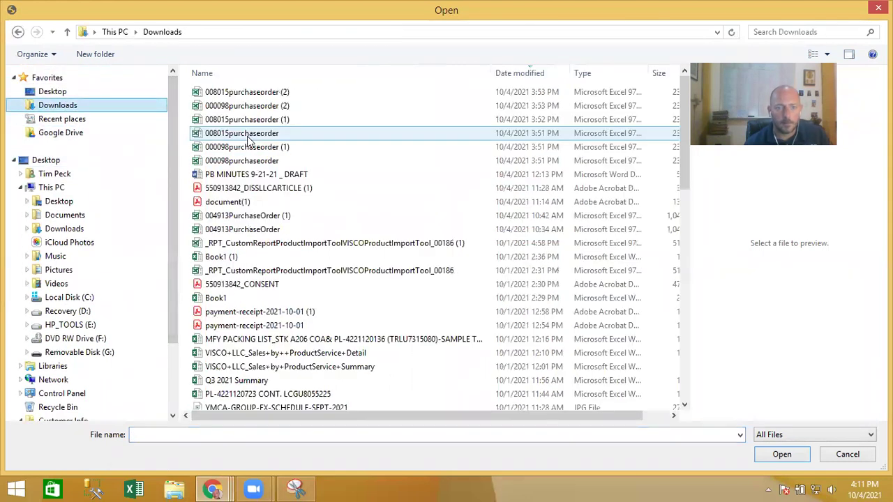
left_click(255, 96)
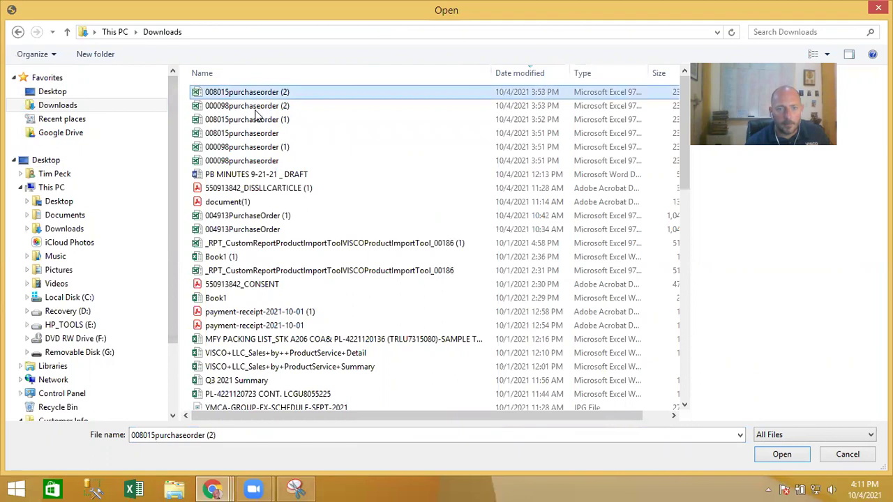
key("Down")
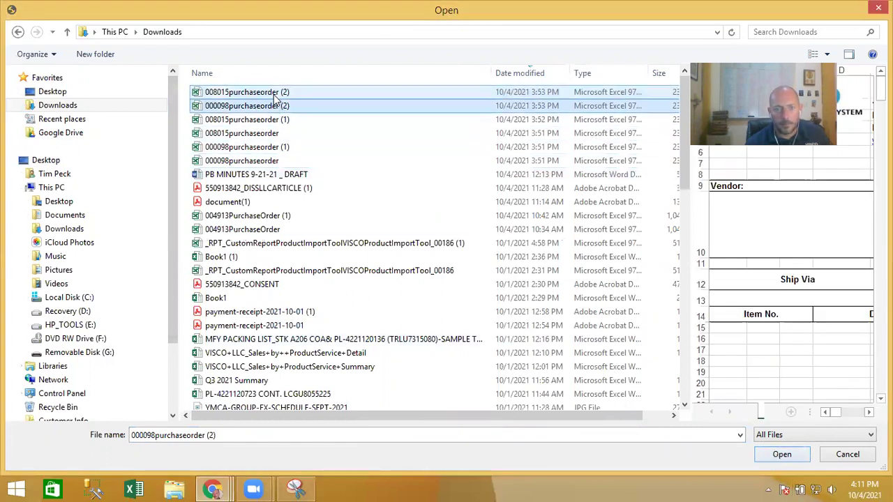
left_click(273, 94, "ctrl")
left_click(783, 457)
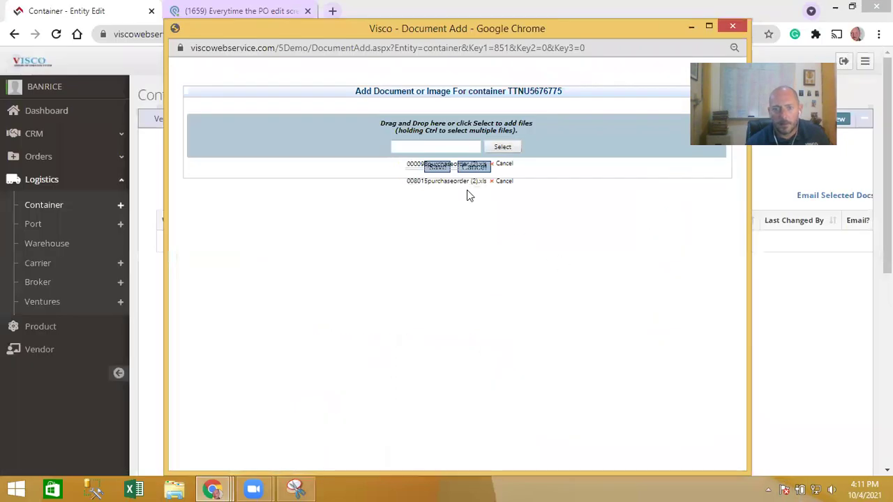
Classify 008015purchaseorder (2) as BillofLading and 000098purchaseorder (2) as PackingList, then save the documents.
left_click(438, 184)
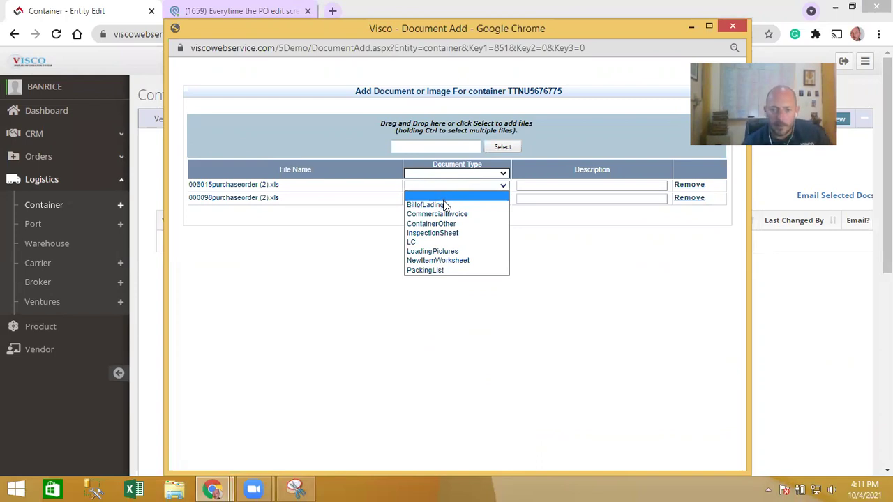
left_click(447, 204)
left_click(446, 201)
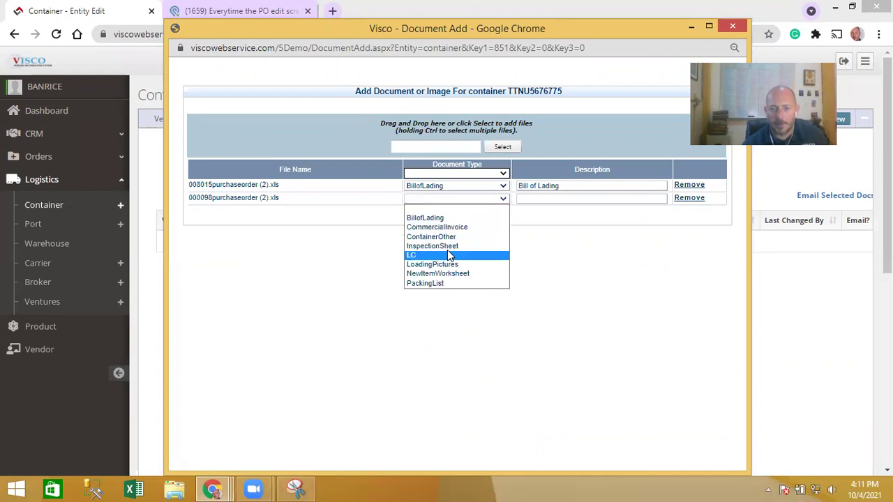
left_click(444, 282)
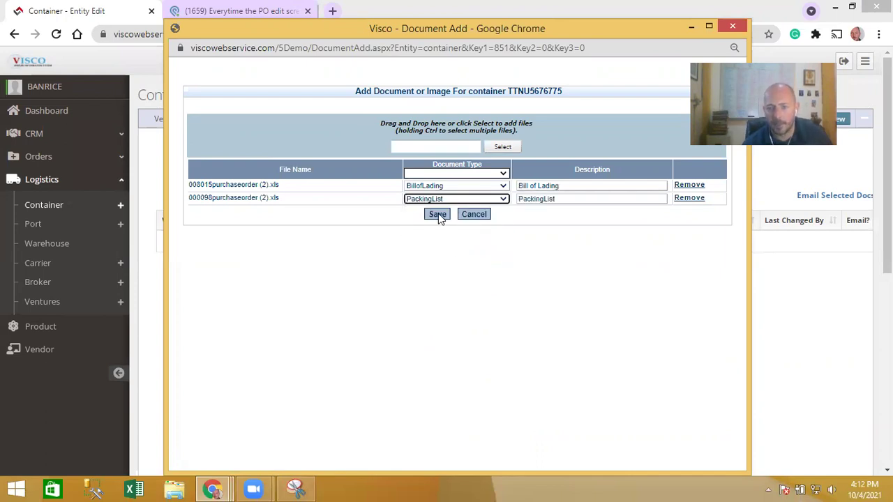
left_click(438, 215)
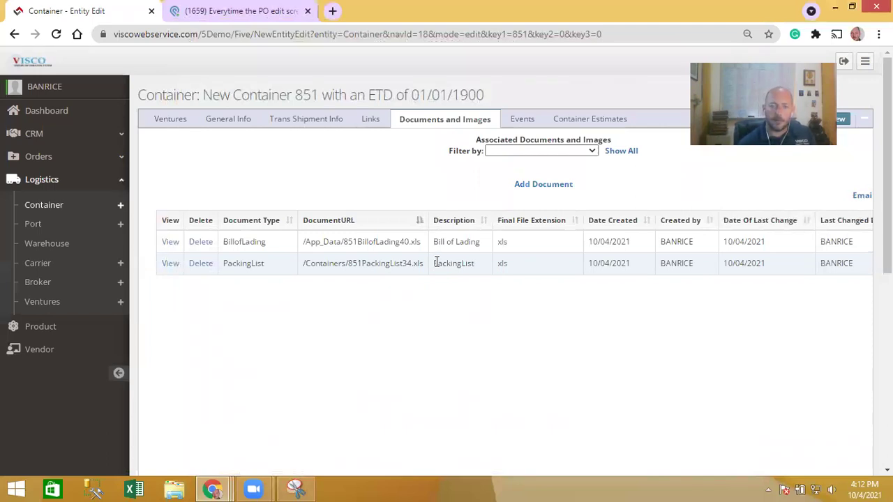
Open the logistics container list to review the vendor's containers, and reveal the order and CRM sections.
left_click(56, 216)
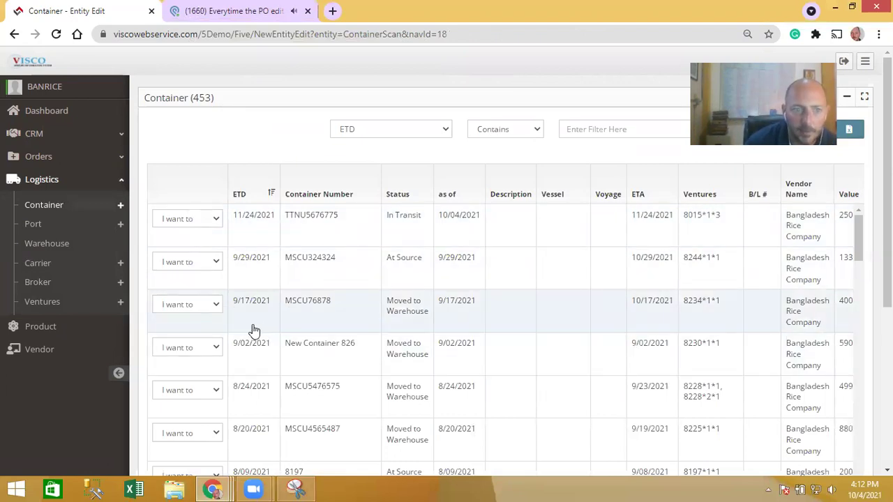
left_click(47, 157)
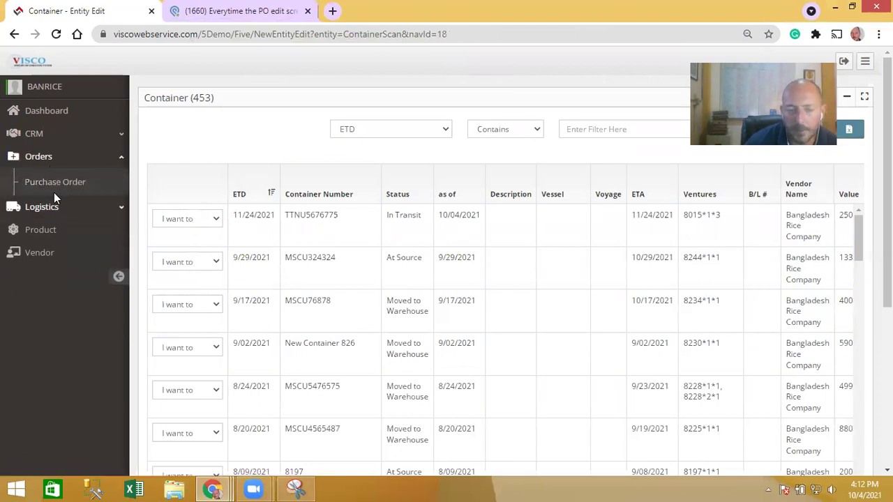
left_click(53, 136)
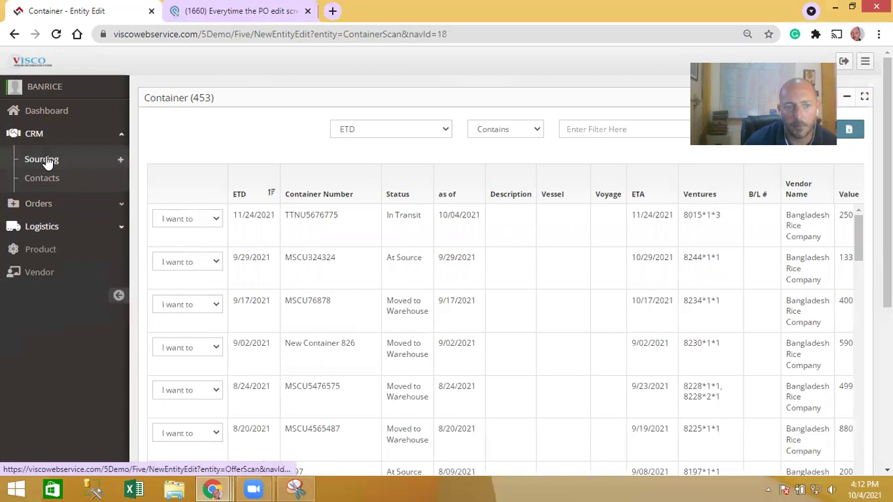